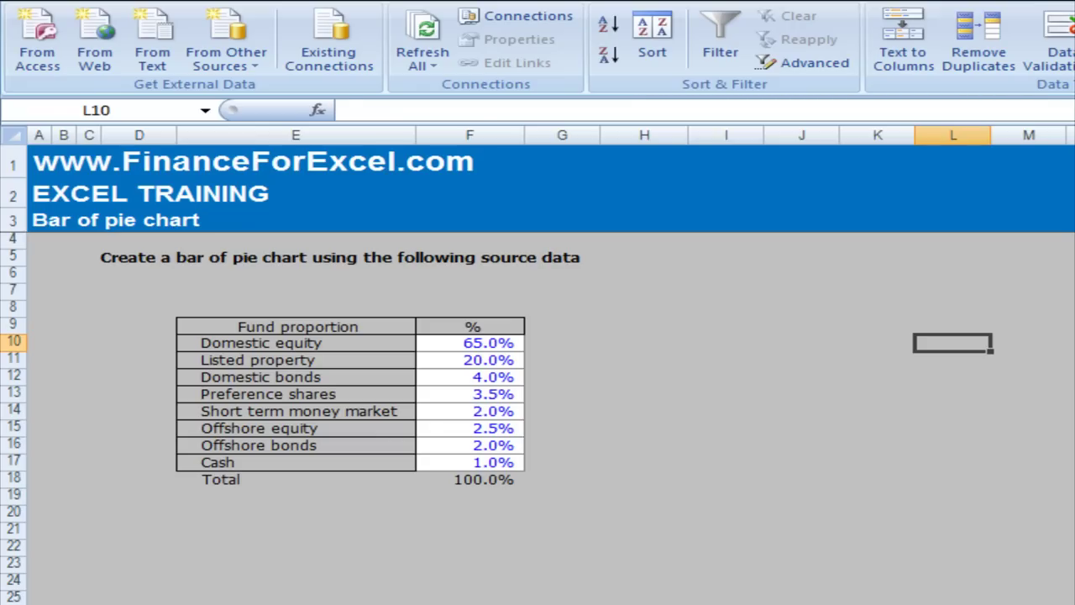
# - Insert a standard 2-D pie chart from the fund proportion table in E9:F17, including its headers
pyautogui.moveTo(295, 327); pyautogui.dragTo(469, 462)
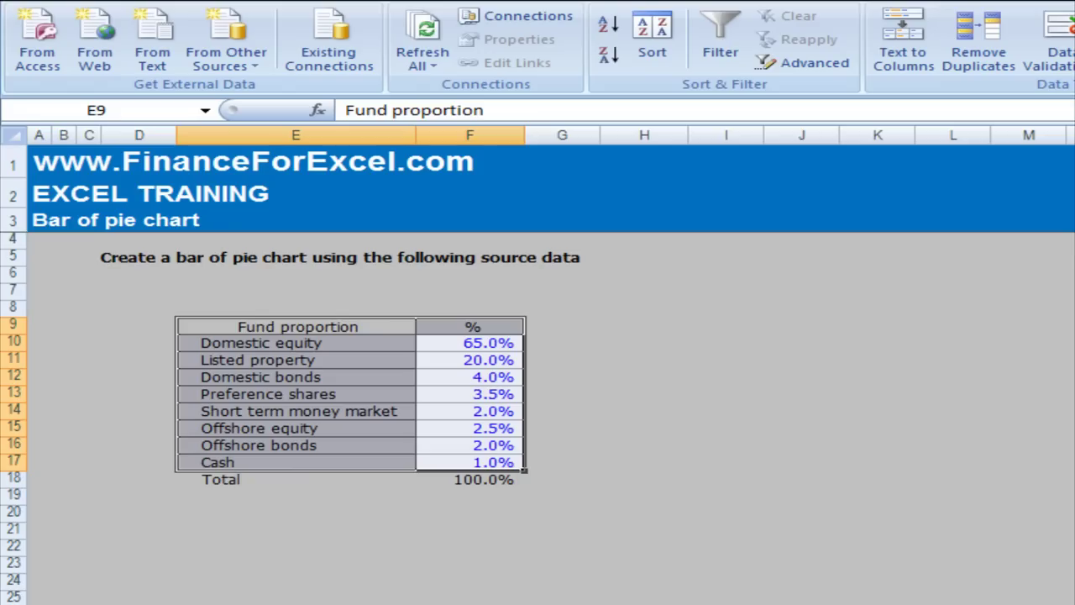
pyautogui.hotkey('alt', 'n')
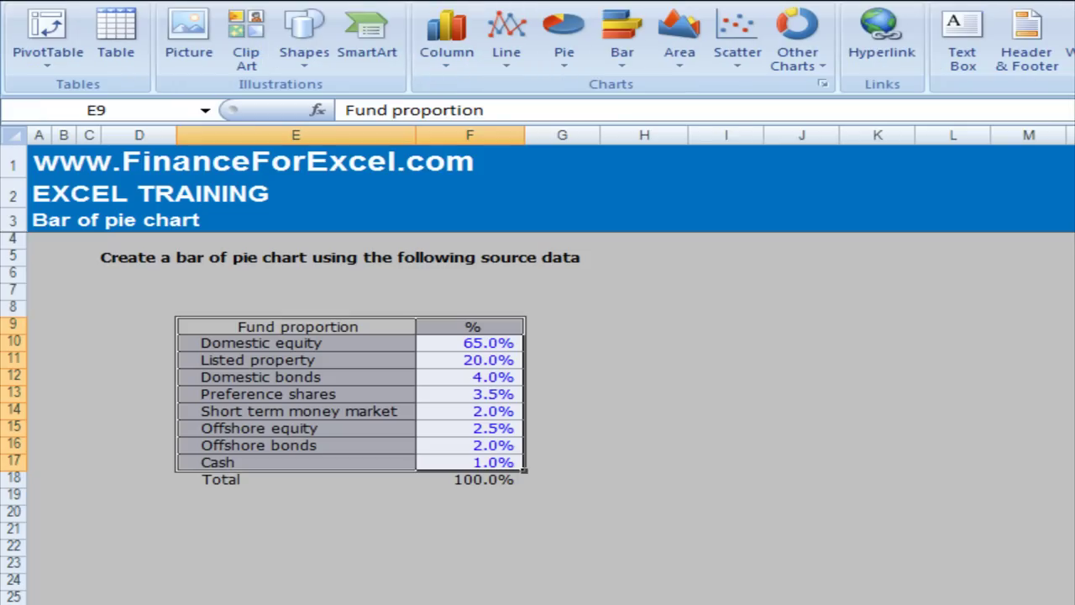
pyautogui.click(564, 38)
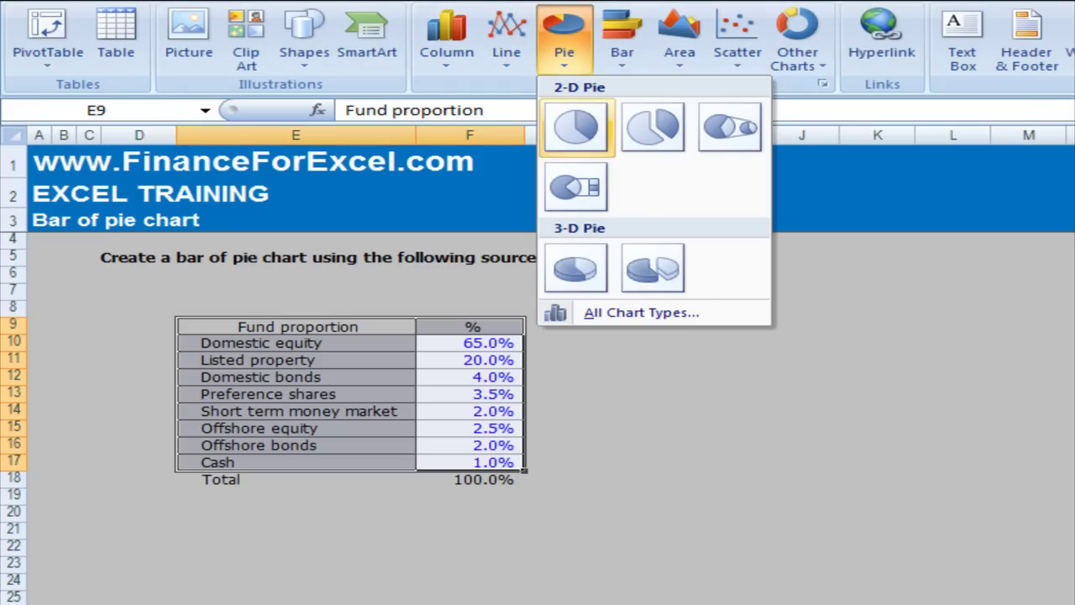
pyautogui.click(575, 127)
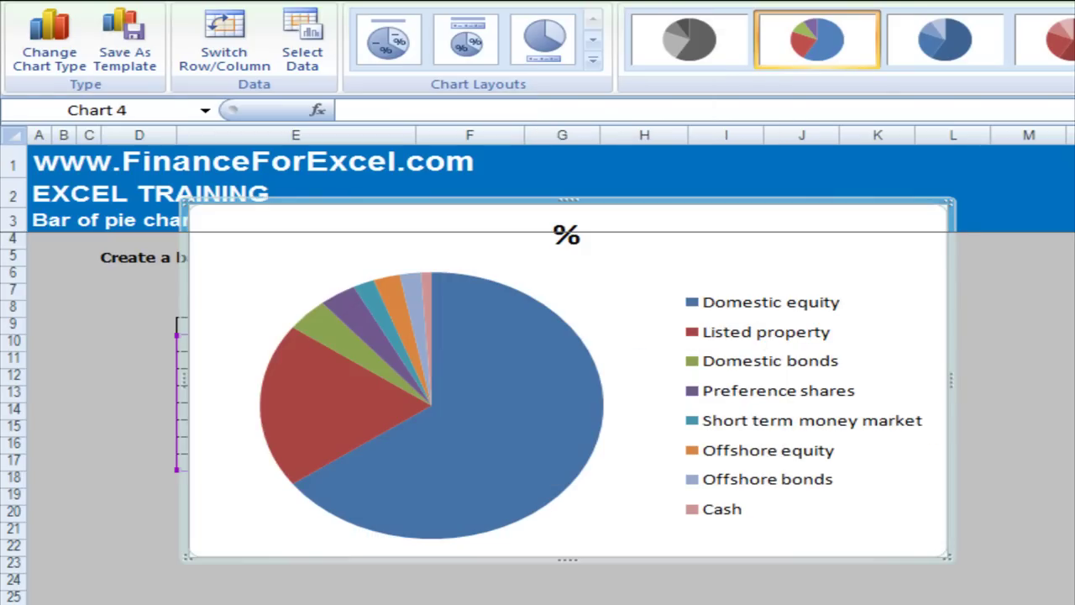
pyautogui.moveTo(528, 367)
# - Delete the standard pie chart from the worksheet
pyautogui.click(644, 192)
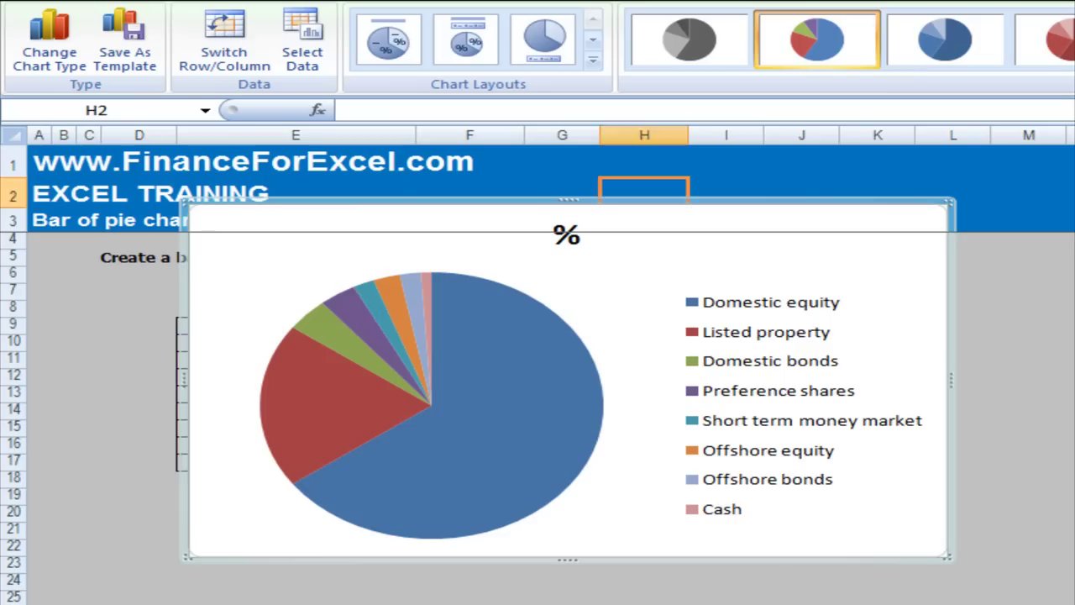
pyautogui.click(609, 222)
pyautogui.press('Delete')
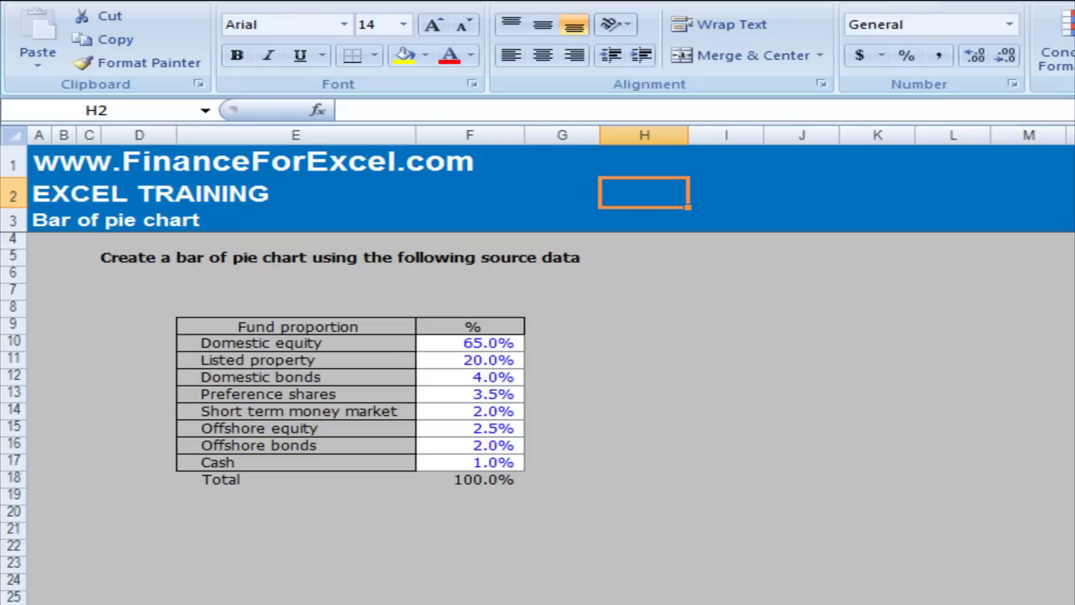
# - Insert a bar of pie chart from the fund data in E10:F17 and move it up over the source table
pyautogui.moveTo(296, 343); pyautogui.dragTo(471, 463)
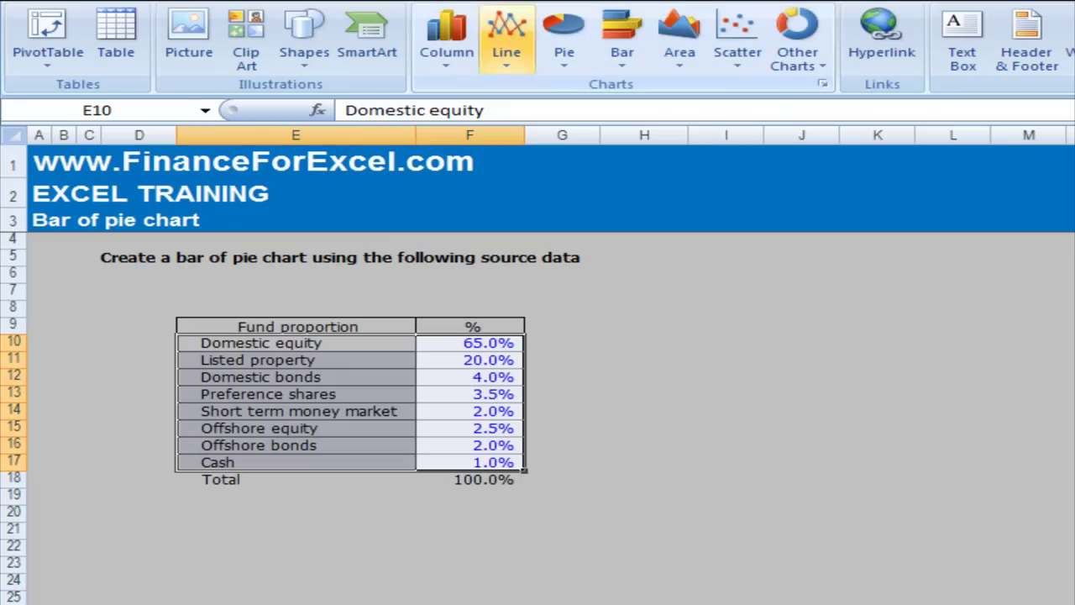
pyautogui.click(564, 38)
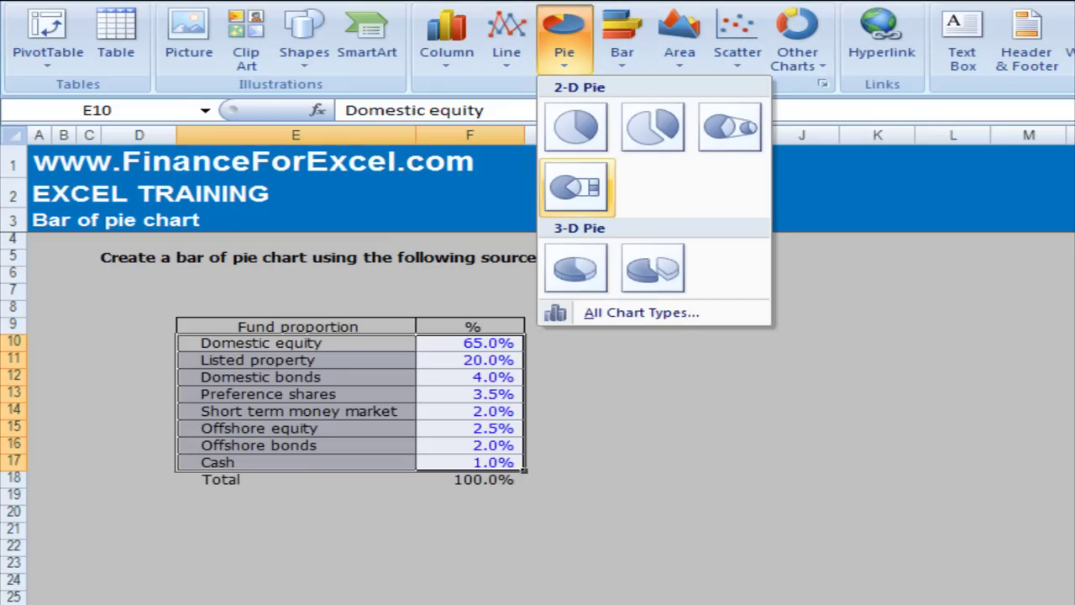
pyautogui.click(575, 187)
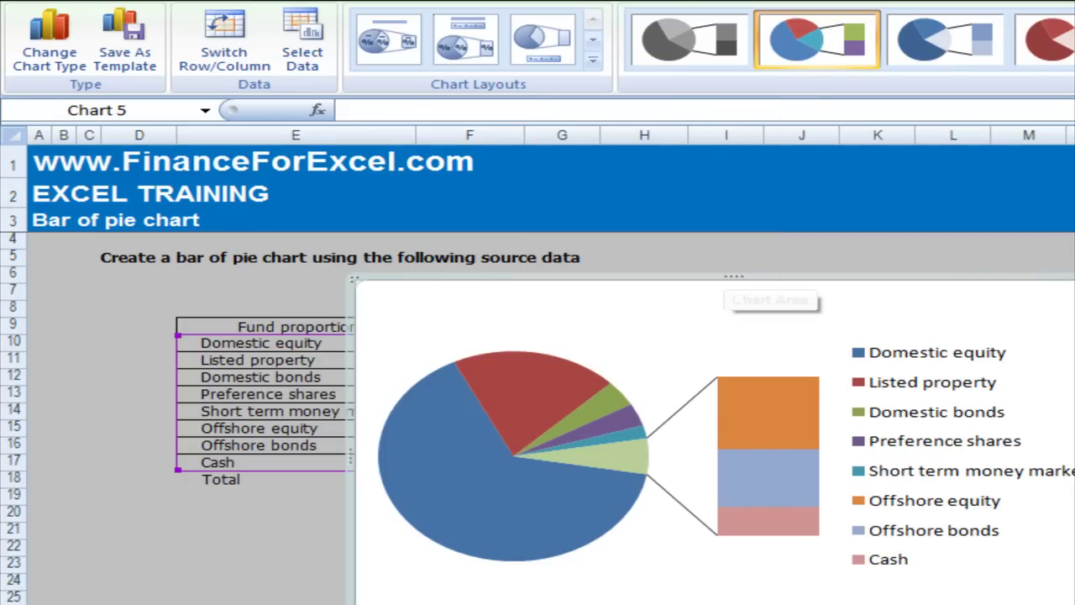
pyautogui.moveTo(730, 287); pyautogui.dragTo(551, 200)
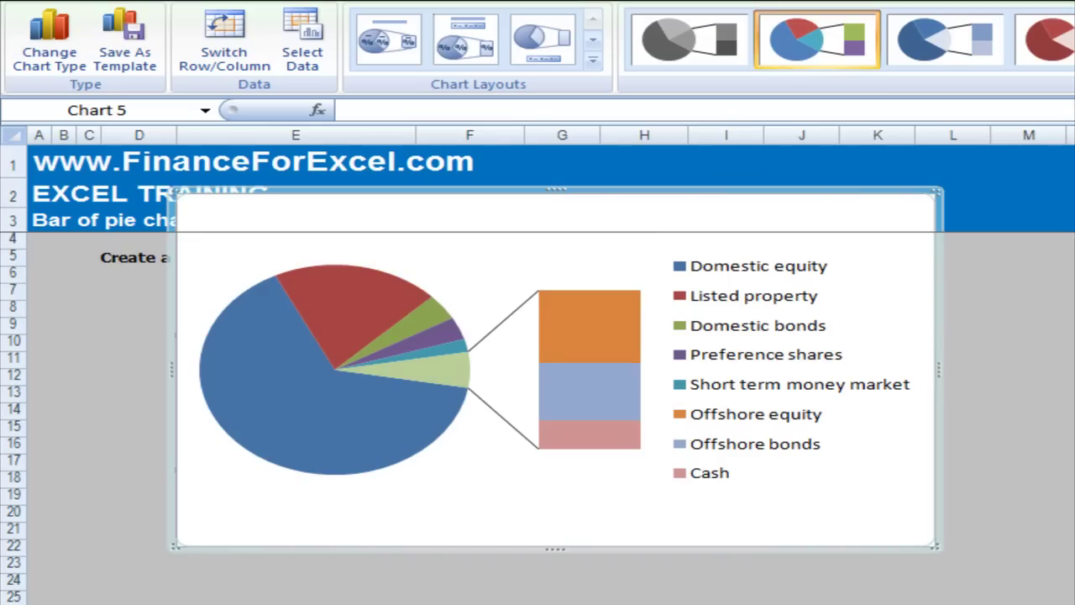
pyautogui.moveTo(452, 366)
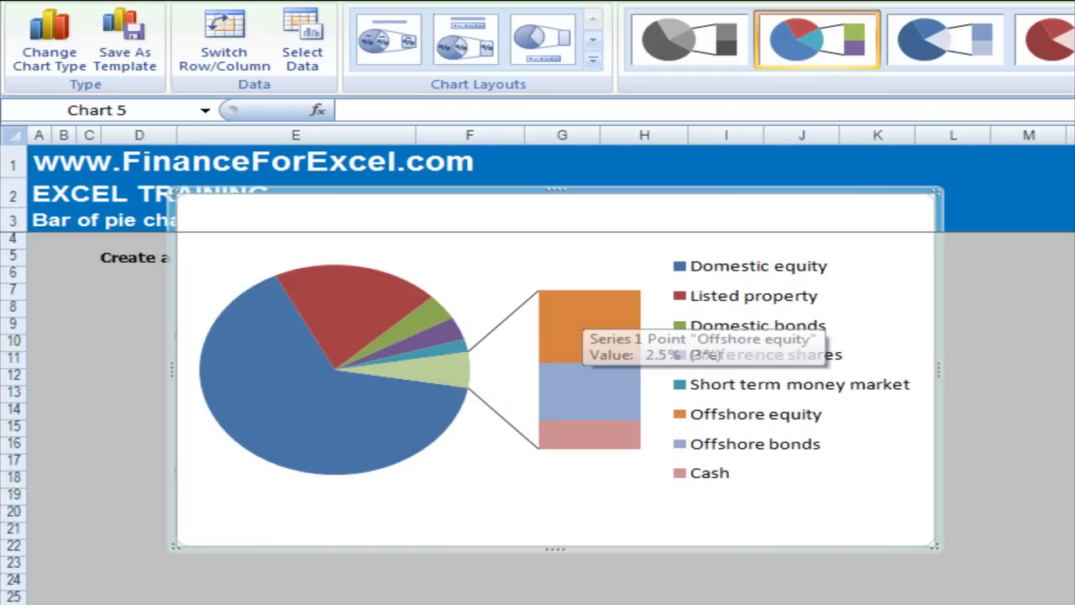
# - Format the chart's data series so that it is split by Percentage value
pyautogui.rightClick(450, 279)
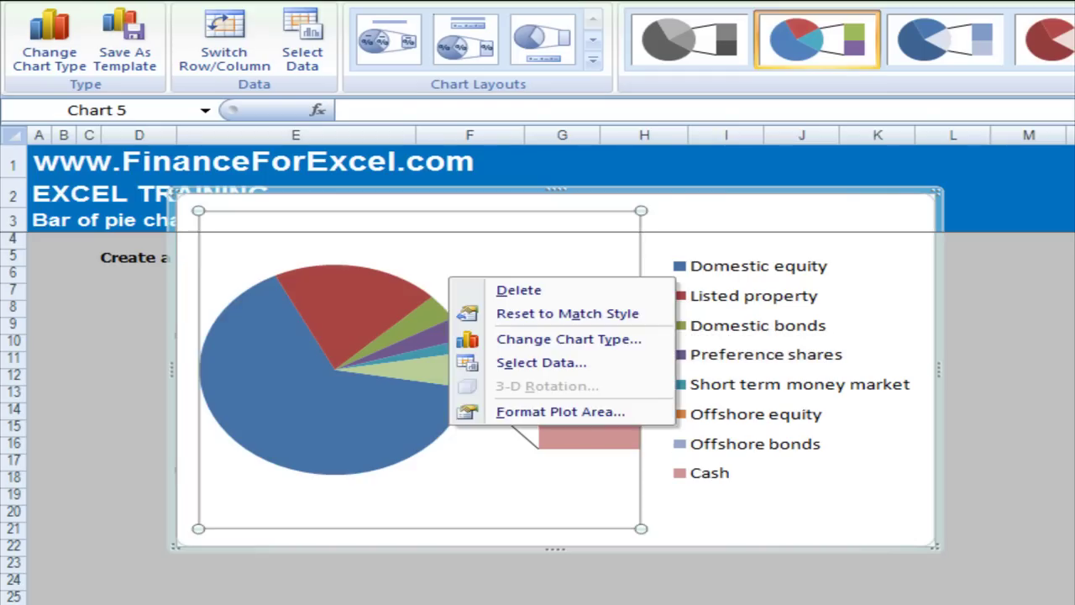
pyautogui.press('Escape')
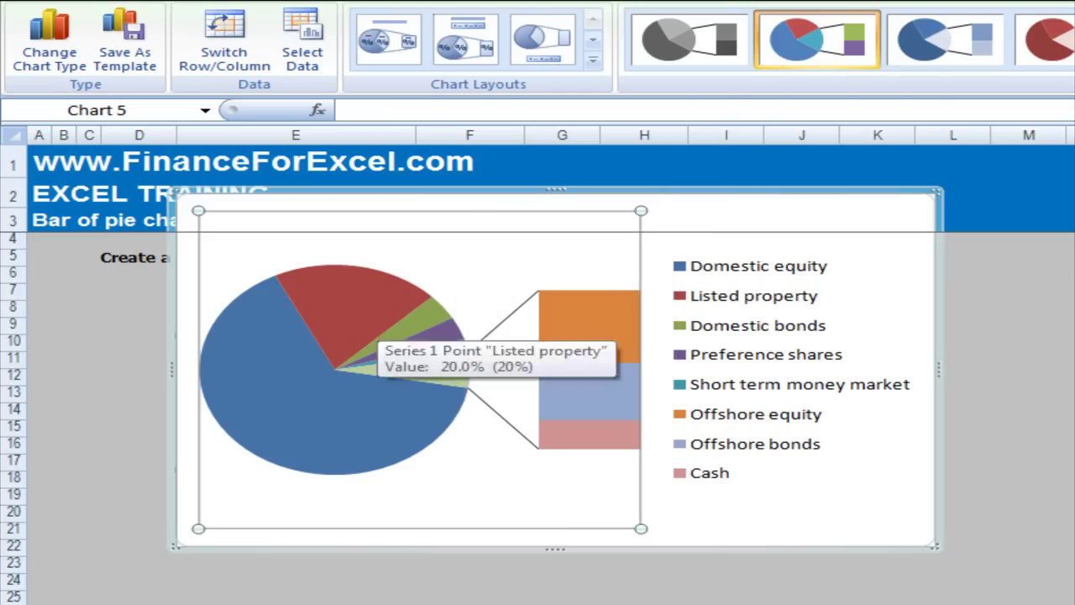
pyautogui.click(377, 324)
pyautogui.rightClick(243, 363)
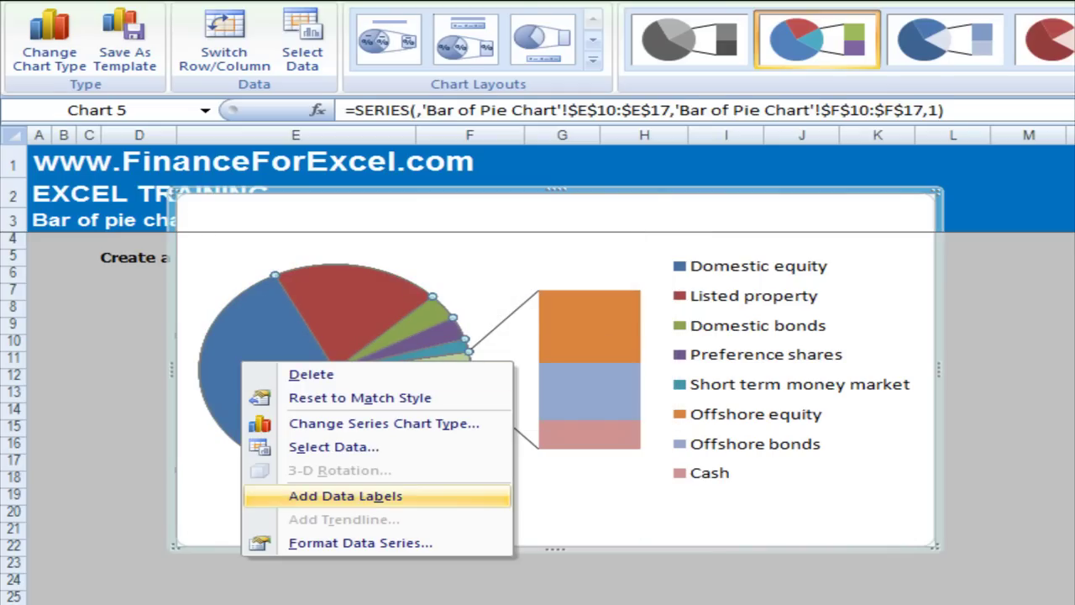
pyautogui.click(361, 542)
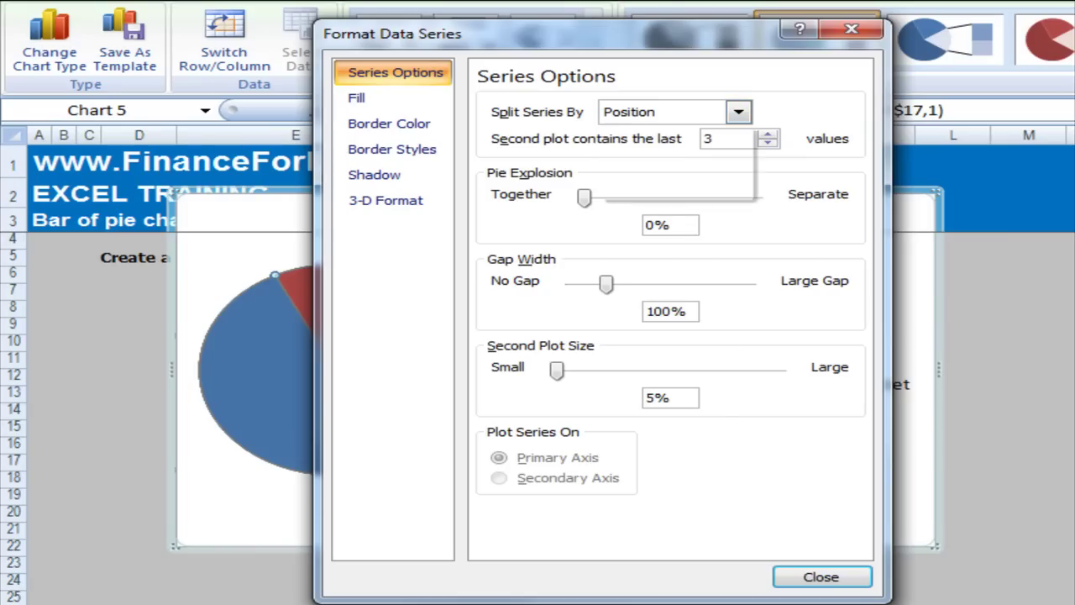
pyautogui.click(738, 112)
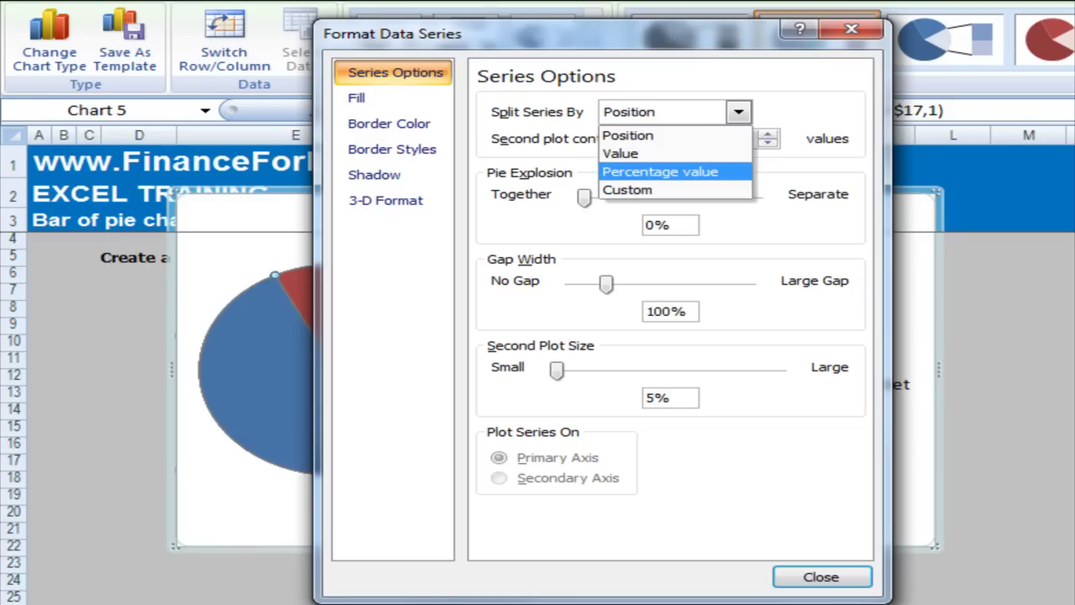
pyautogui.click(661, 172)
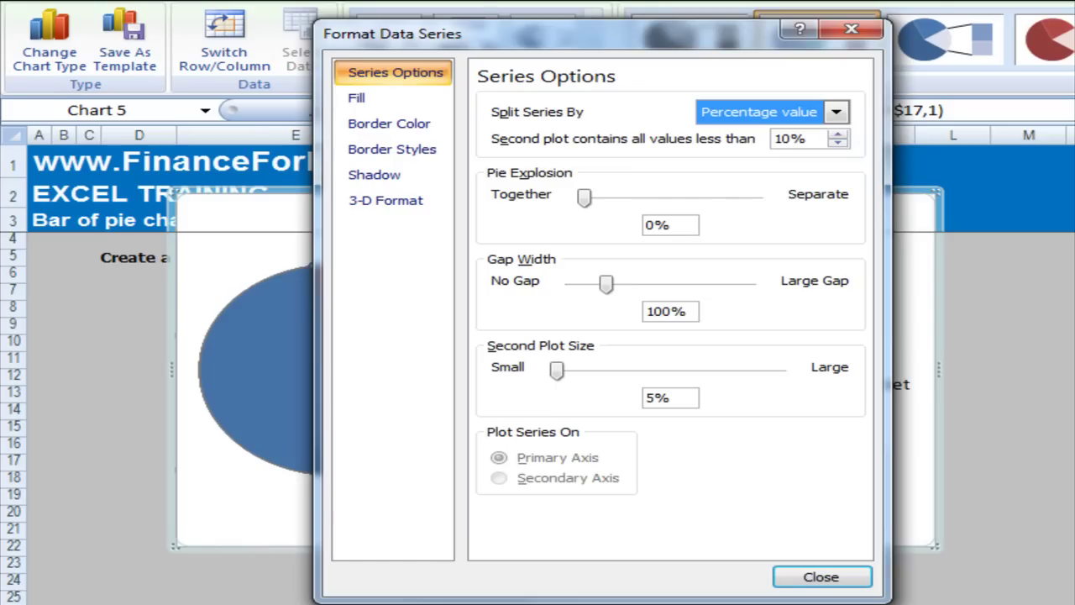
# - Set the series' second plot size to 50% and close the formatting dialog
pyautogui.click(656, 398)
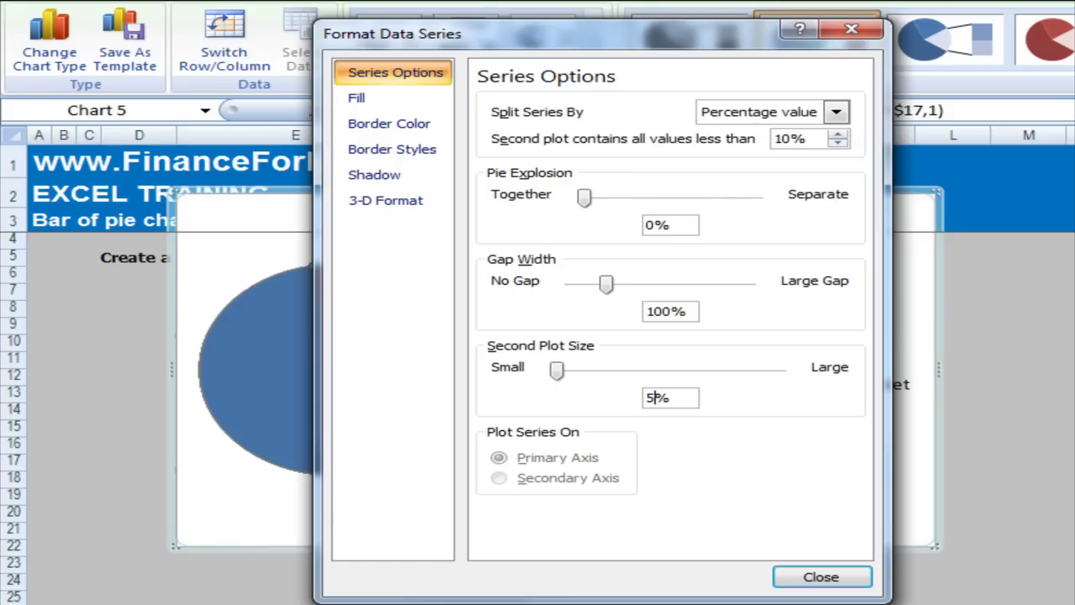
pyautogui.write('0')
pyautogui.press('Return')
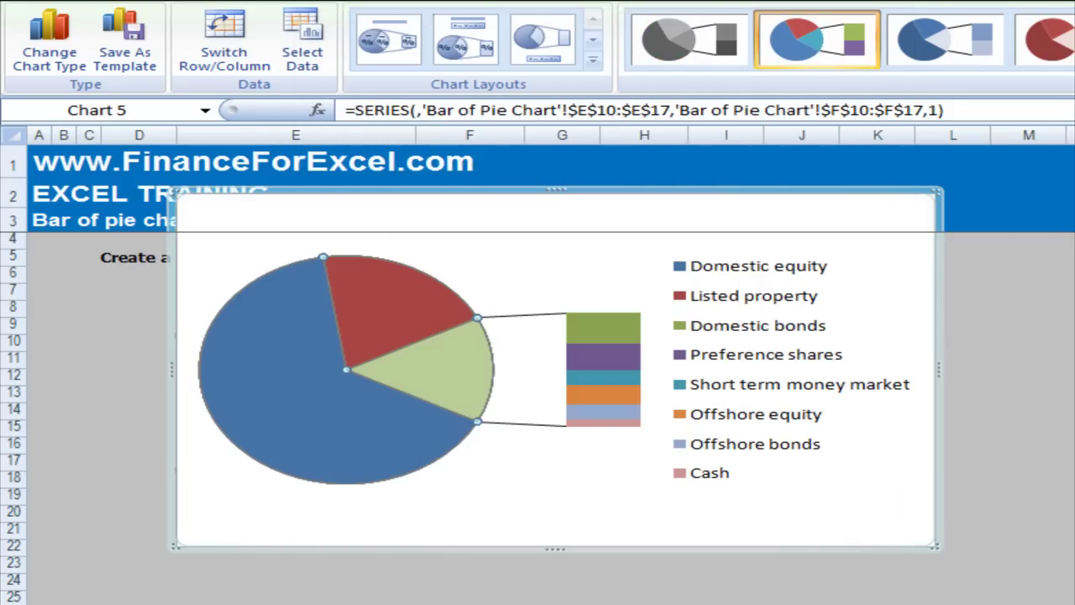
# - Apply the all-blue shaded chart style to the bar of pie chart
pyautogui.moveTo(326, 361)
pyautogui.moveTo(456, 402)
pyautogui.moveTo(625, 334)
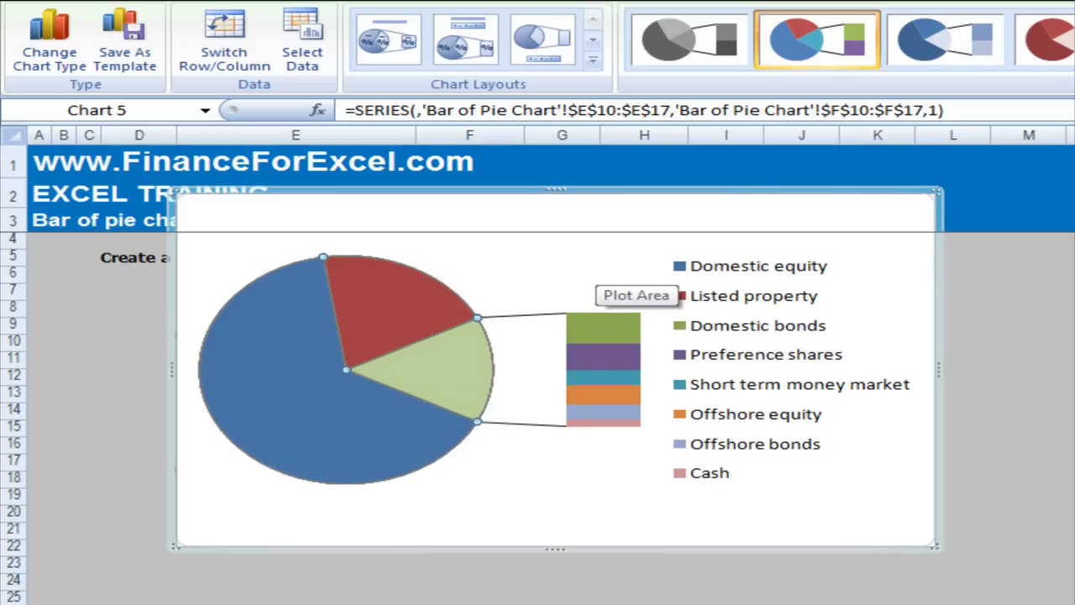
pyautogui.press('Escape')
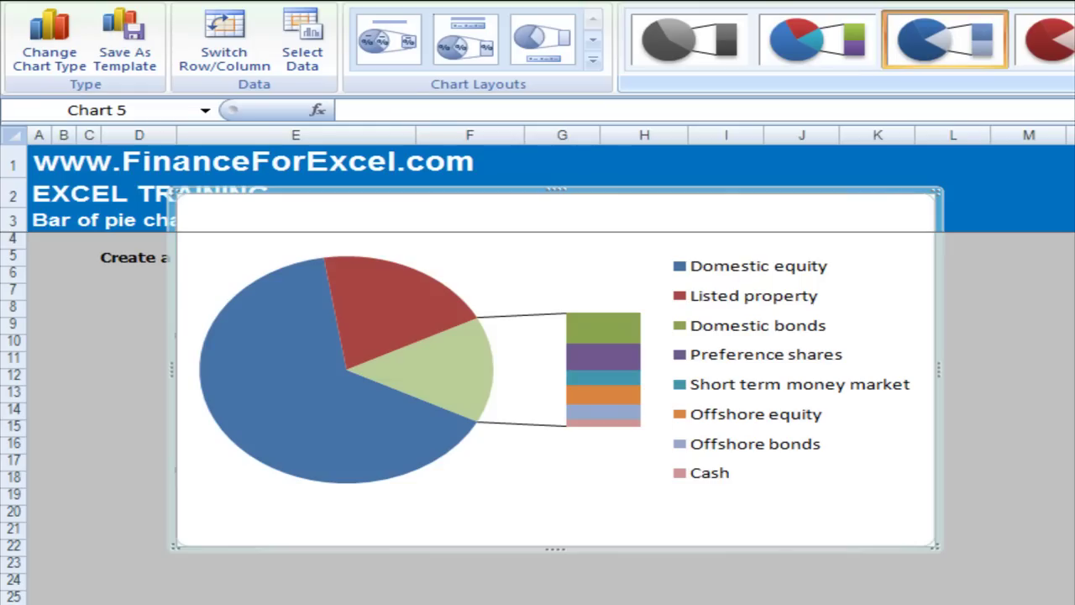
pyautogui.click(945, 39)
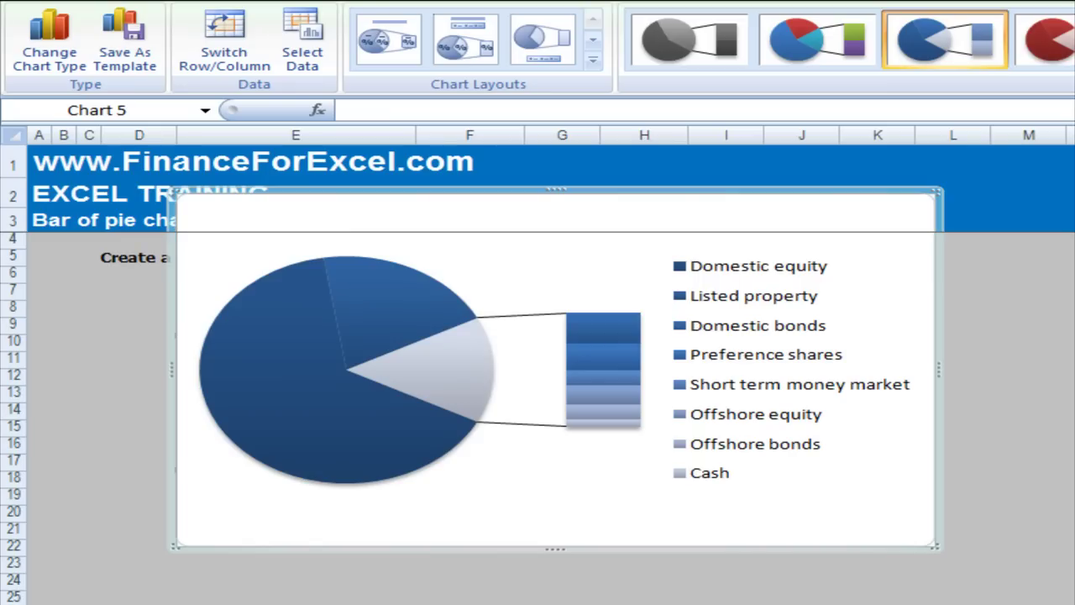
# - Set the chart's text to Tahoma, font size 6
pyautogui.hotkey('alt', 'h')
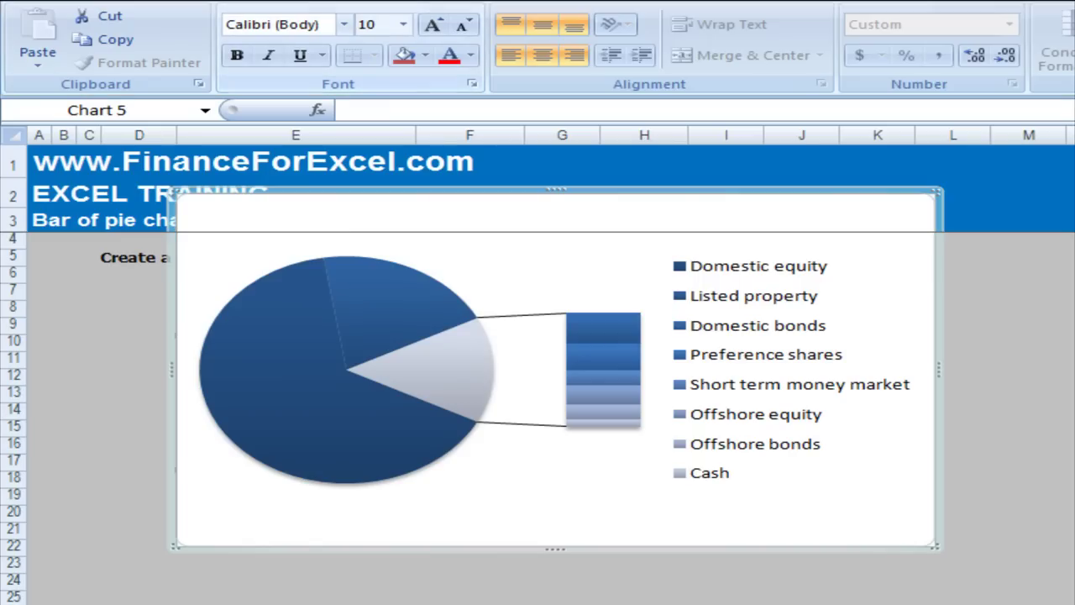
pyautogui.press('f')
pyautogui.press('f')
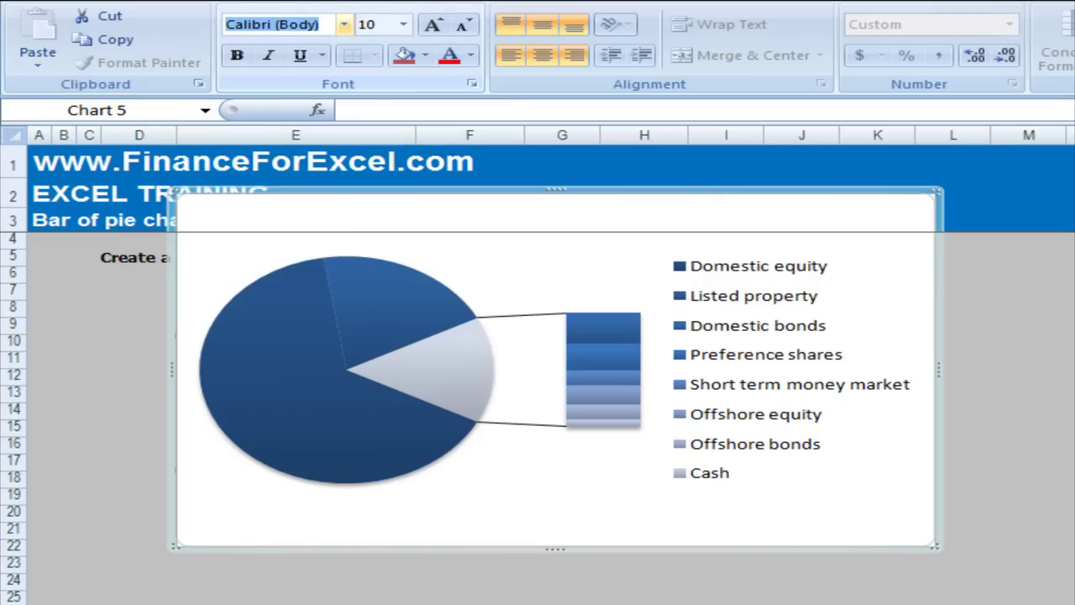
pyautogui.write('ta')
pyautogui.press('Tab')
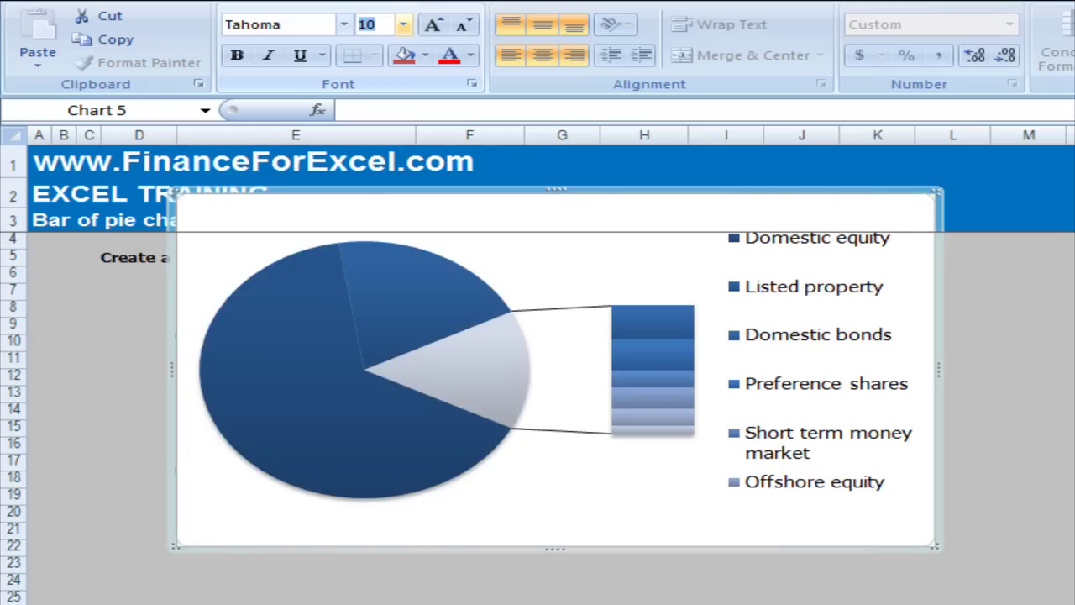
pyautogui.write('6')
pyautogui.press('Return')
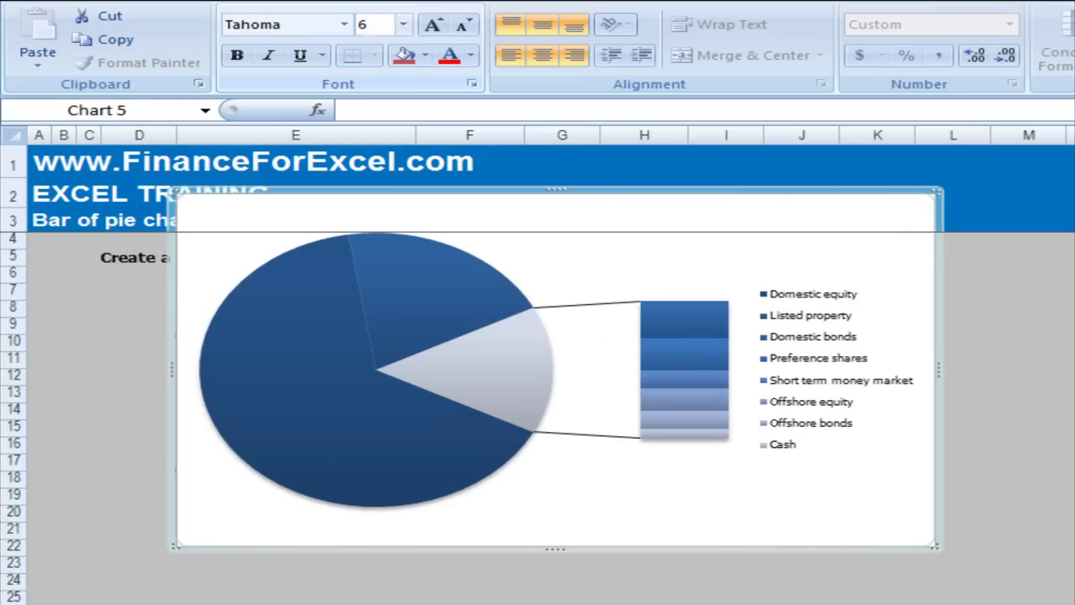
# - Set the chart legend's position to Bottom and deselect the chart elements
pyautogui.click(830, 396)
pyautogui.rightClick(830, 396)
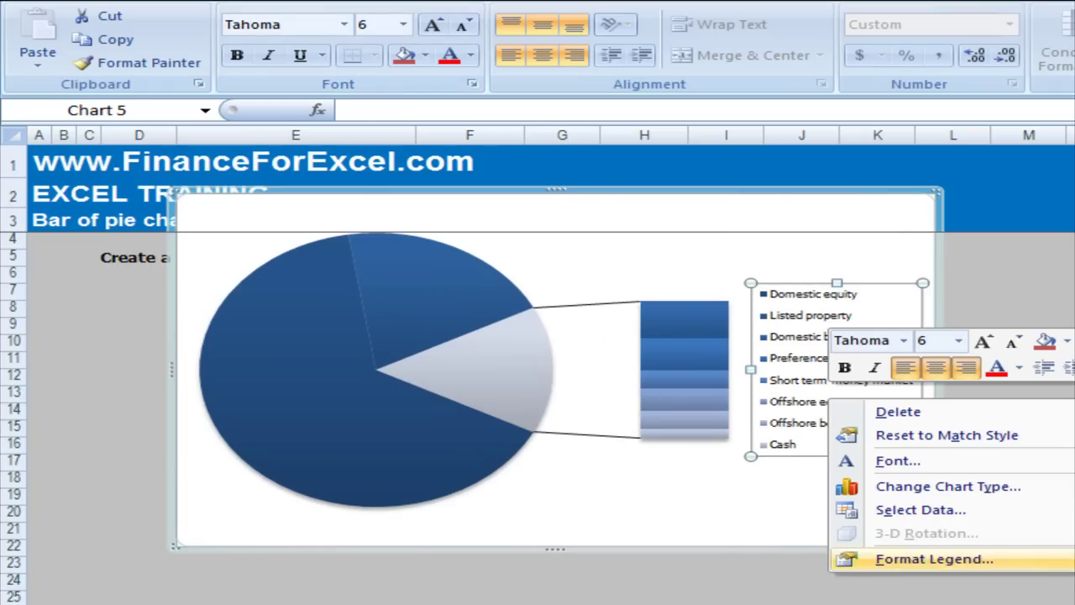
pyautogui.click(925, 558)
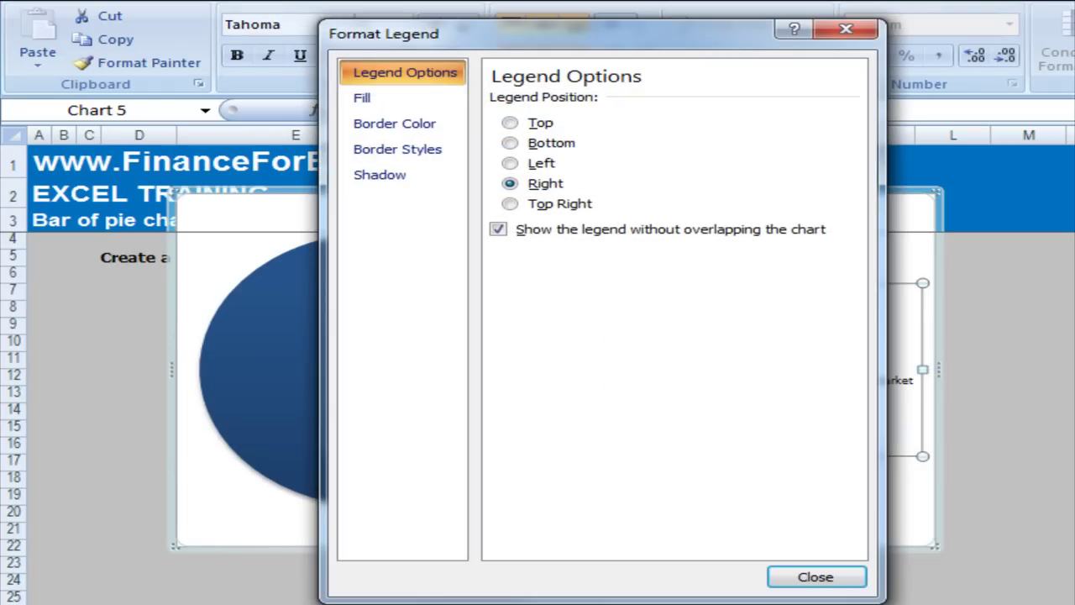
pyautogui.click(509, 143)
pyautogui.press('Return')
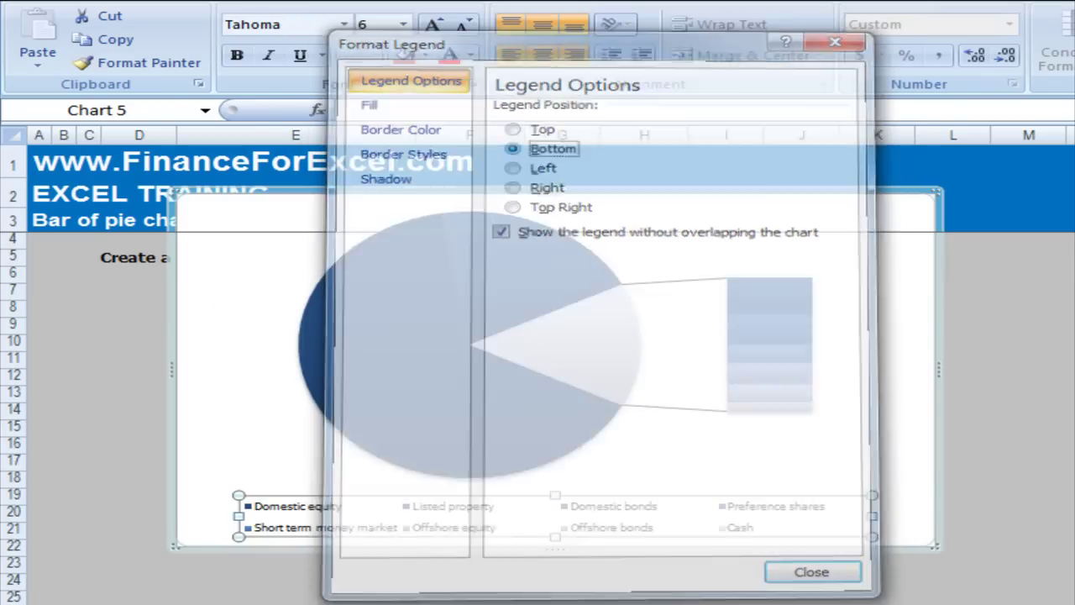
pyautogui.click(680, 344)
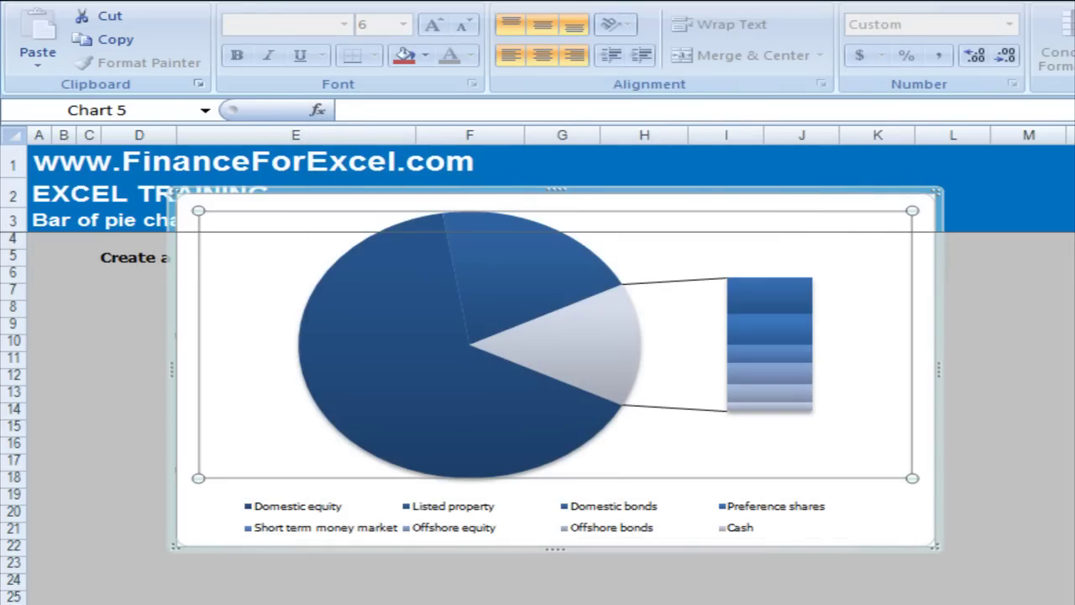
pyautogui.press('Escape')
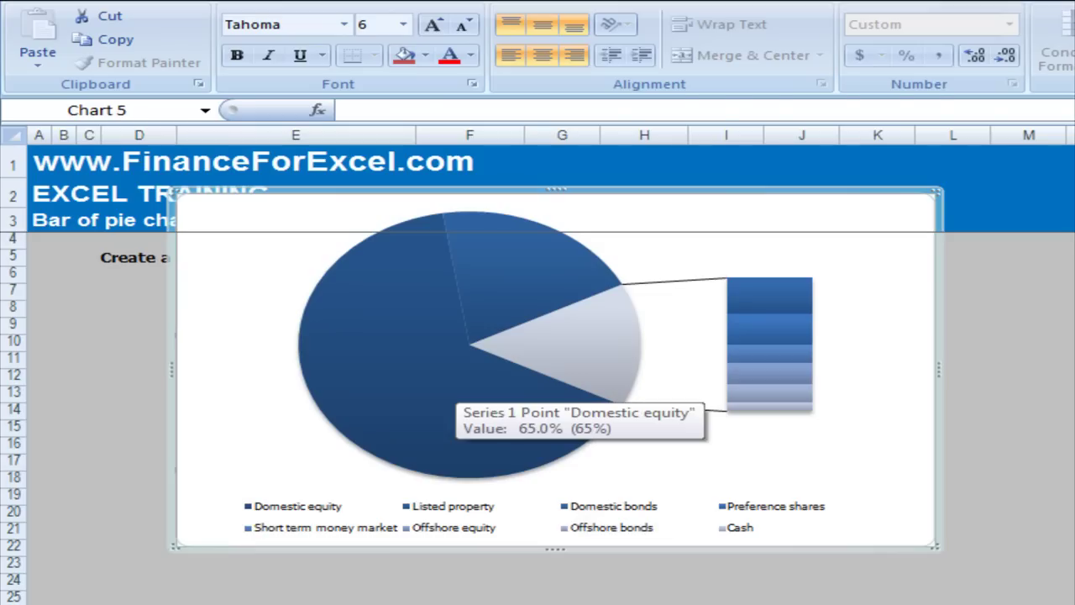
# - Inspect the data point values of the bar segments and the combined pie slice
pyautogui.click(454, 395)
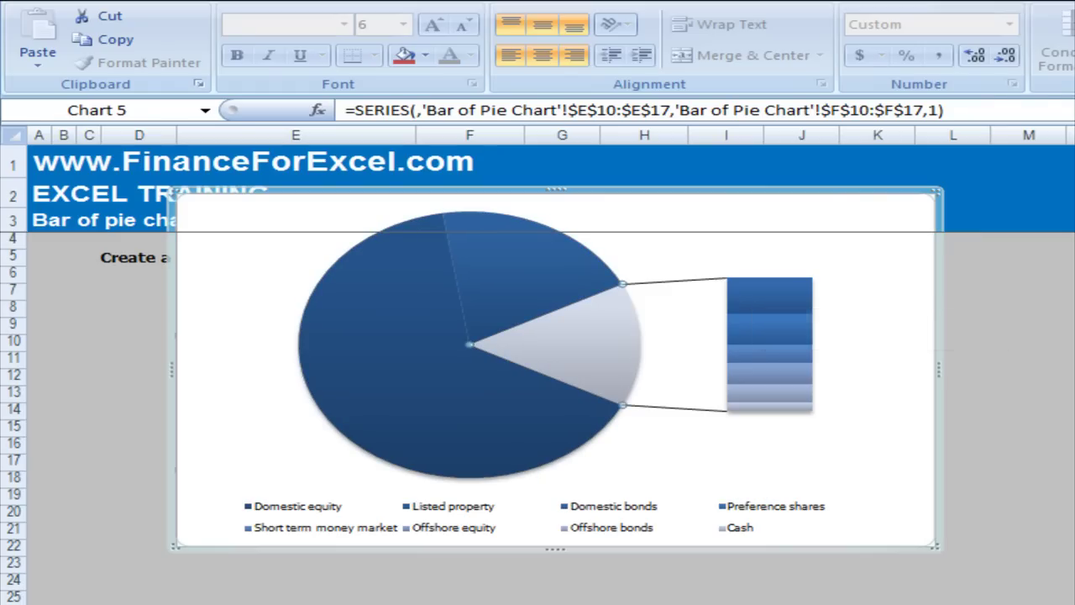
pyautogui.moveTo(763, 302)
pyautogui.moveTo(767, 388)
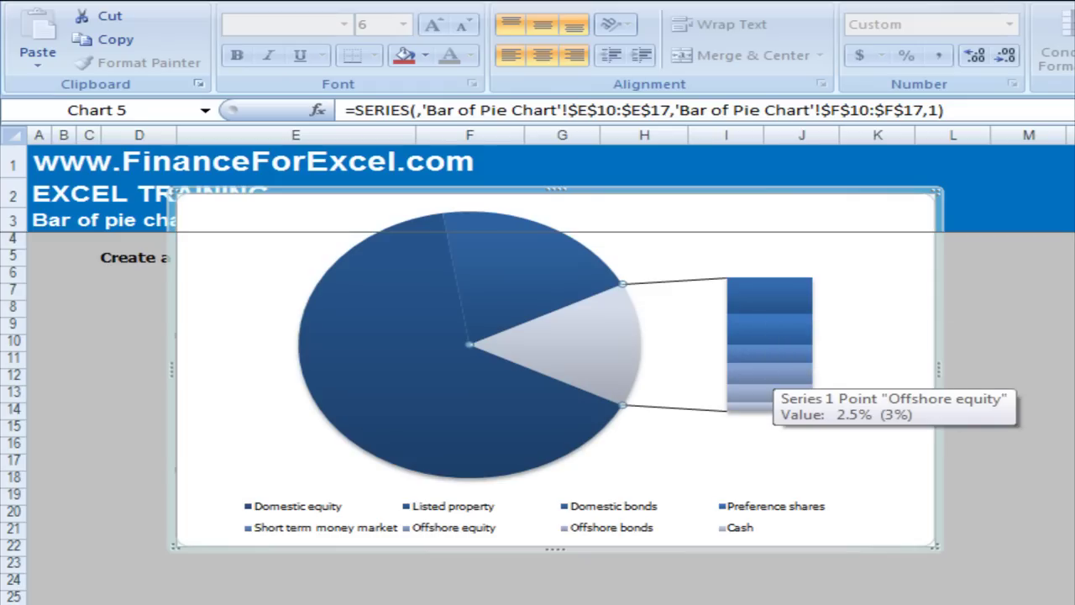
pyautogui.moveTo(762, 406)
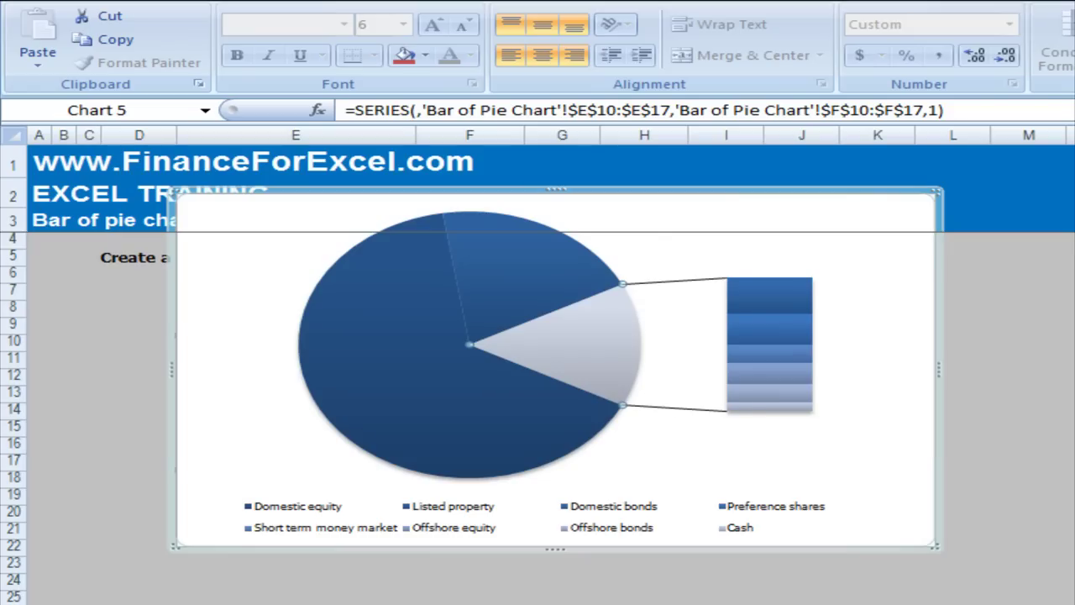
pyautogui.moveTo(628, 393)
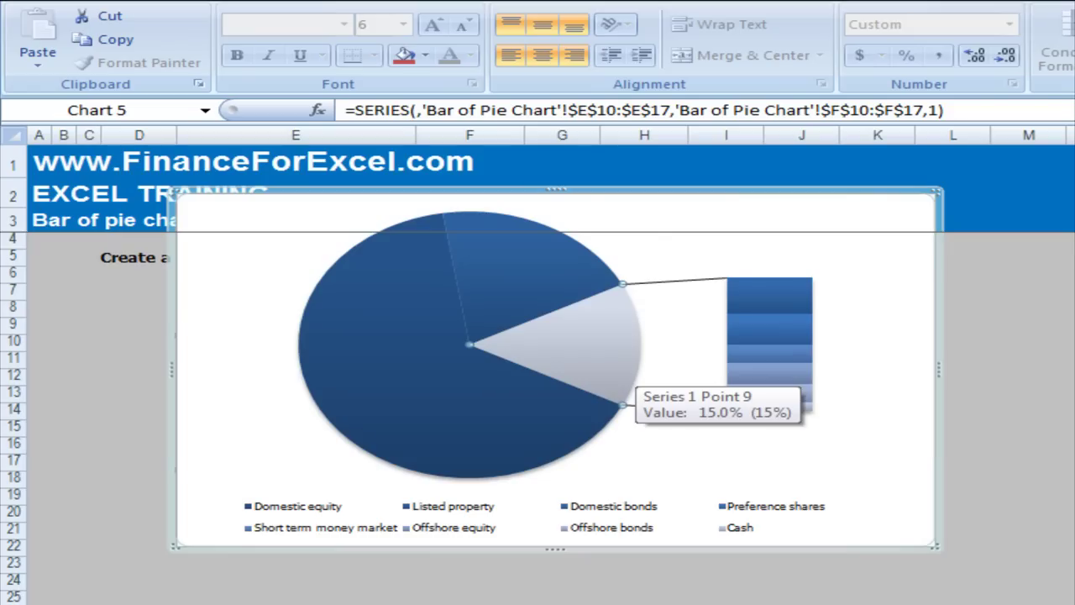